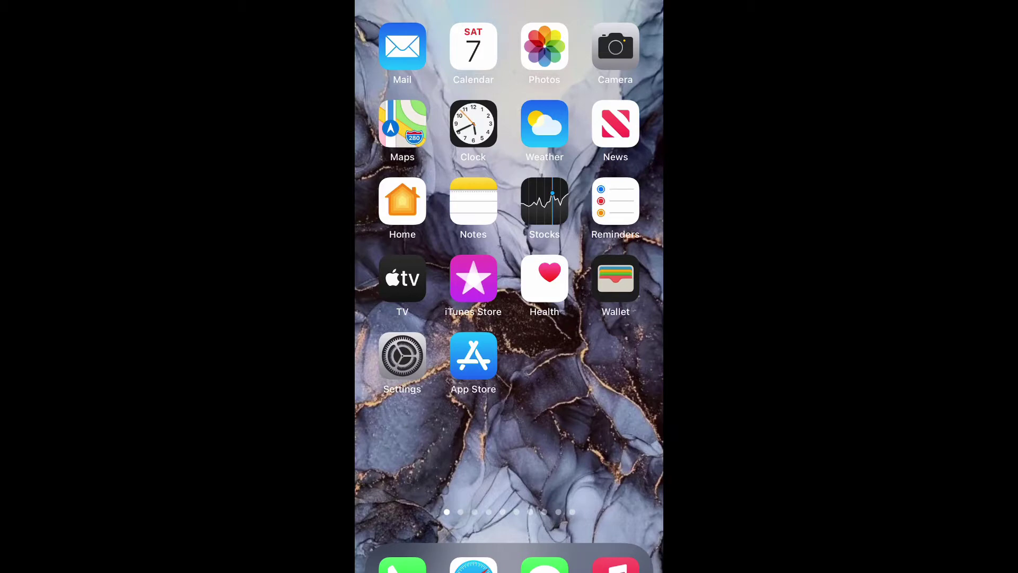
Go from Settings through General to iPhone Storage, showing 24.4 GB of 128 GB used.
{"action": "left_click", "coordinate": [401, 355]}
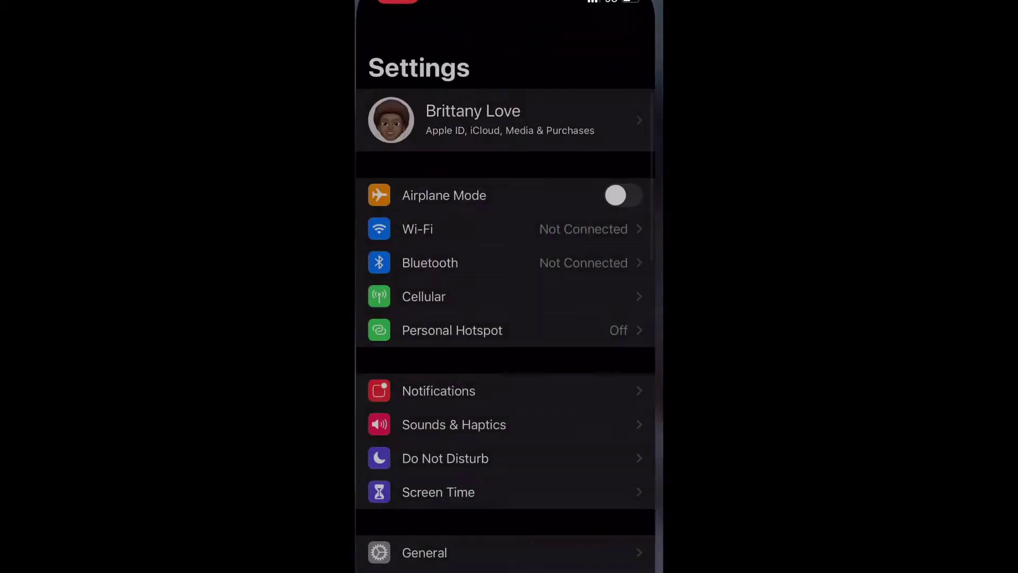
{"action": "scroll", "coordinate": [509, 286], "scroll_direction": "down", "scroll_amount": 3}
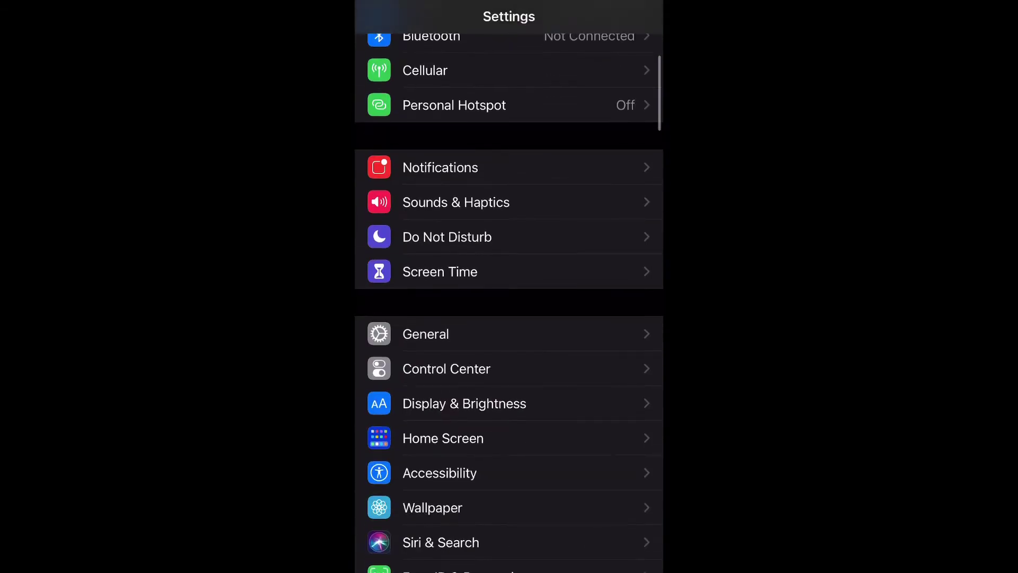
{"action": "left_click", "coordinate": [426, 334]}
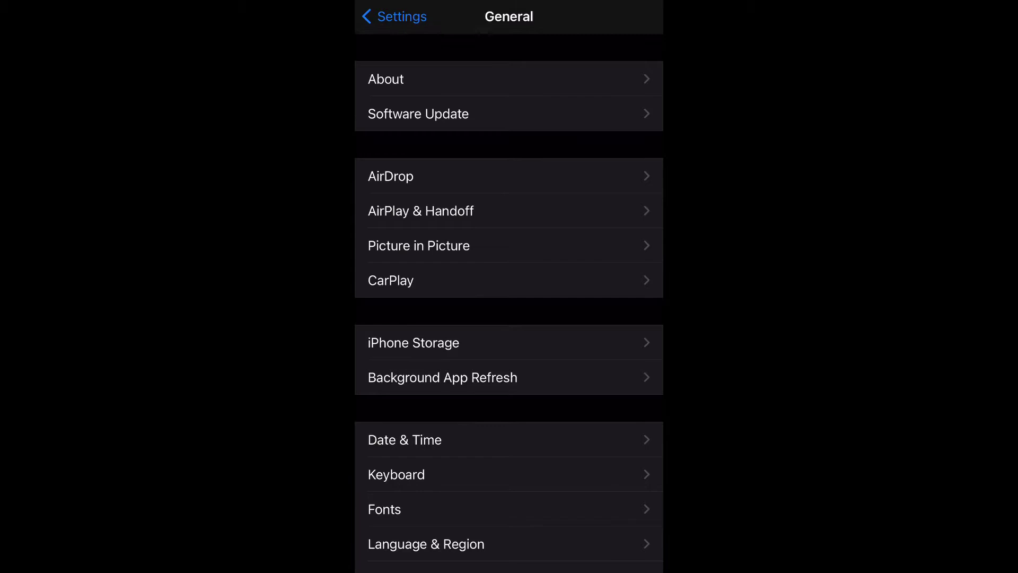
{"action": "left_click", "coordinate": [414, 342]}
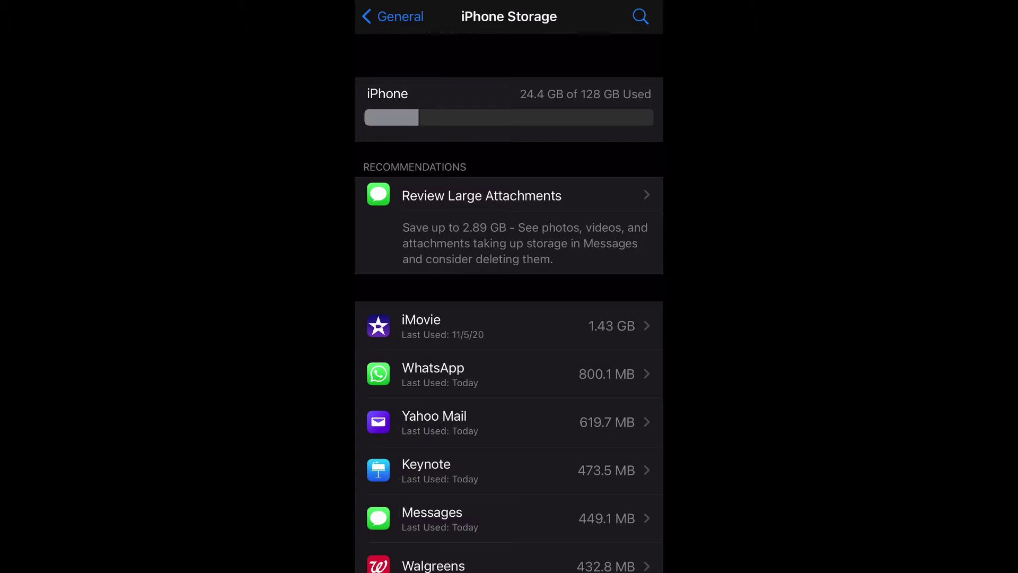
{"action": "scroll", "coordinate": [509, 306], "scroll_direction": "down", "scroll_amount": 3}
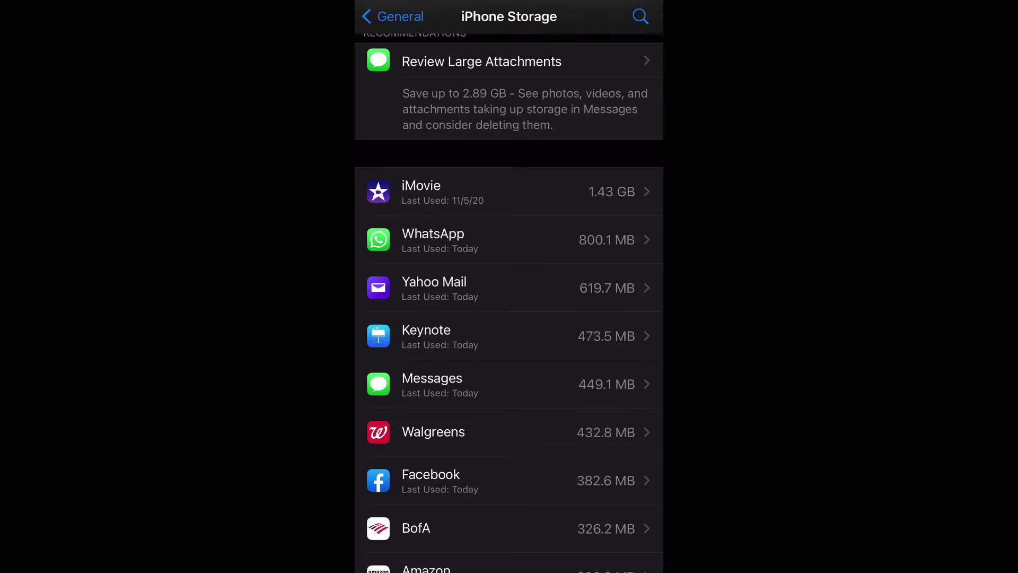
{"action": "scroll", "coordinate": [510, 287], "scroll_direction": "down", "scroll_amount": 1}
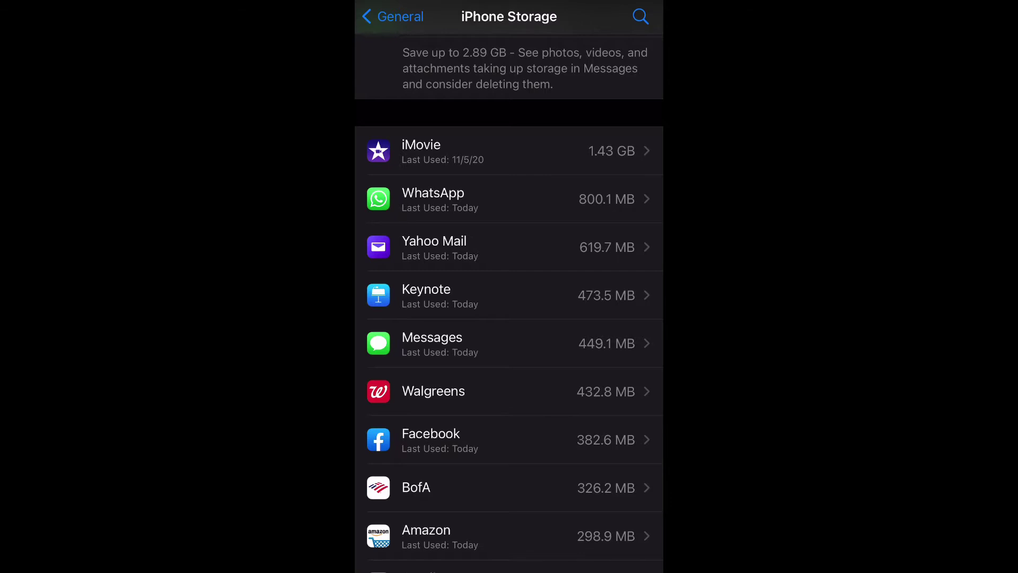
{"action": "scroll", "coordinate": [509, 287], "scroll_direction": "down", "scroll_amount": 3}
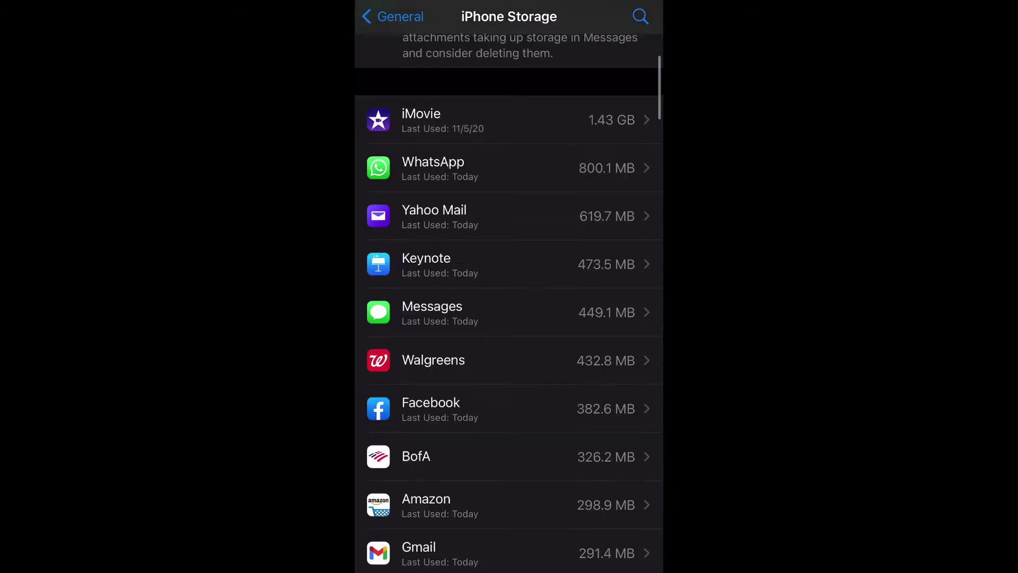
Delete the BofA app and all its data from its storage details page, confirming the deletion.
{"action": "left_click", "coordinate": [416, 386]}
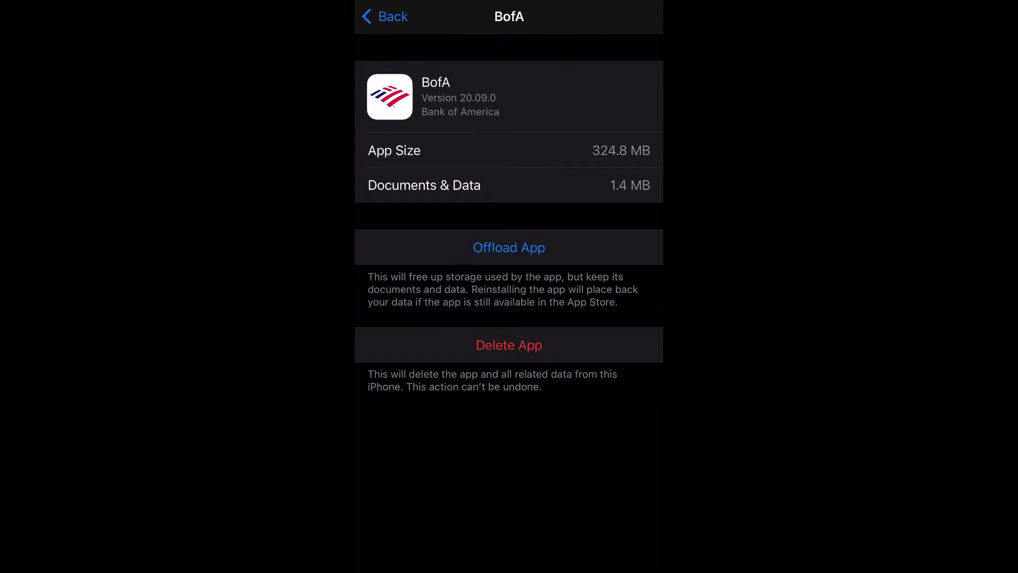
{"action": "left_click", "coordinate": [509, 344]}
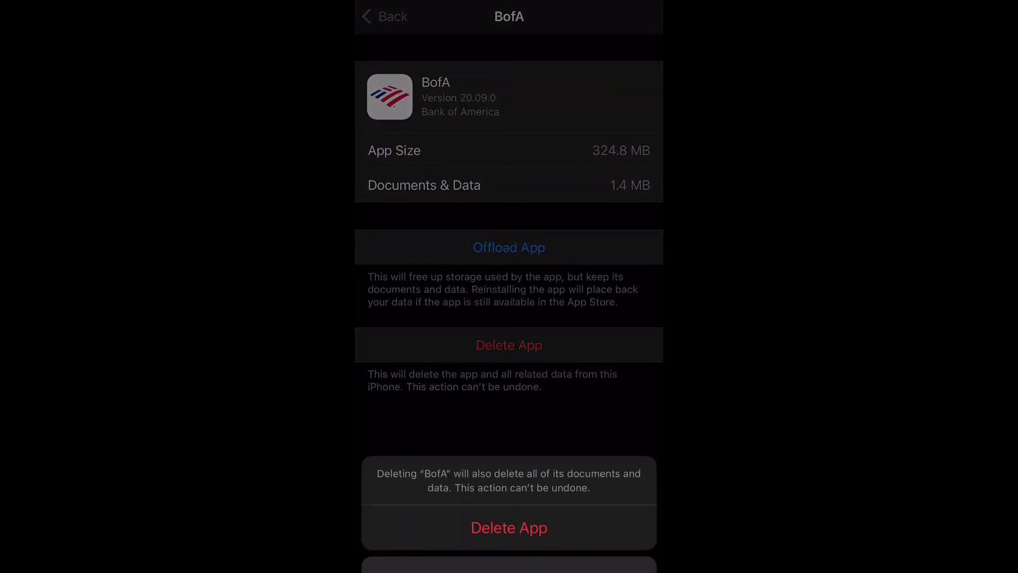
{"action": "left_click", "coordinate": [509, 527]}
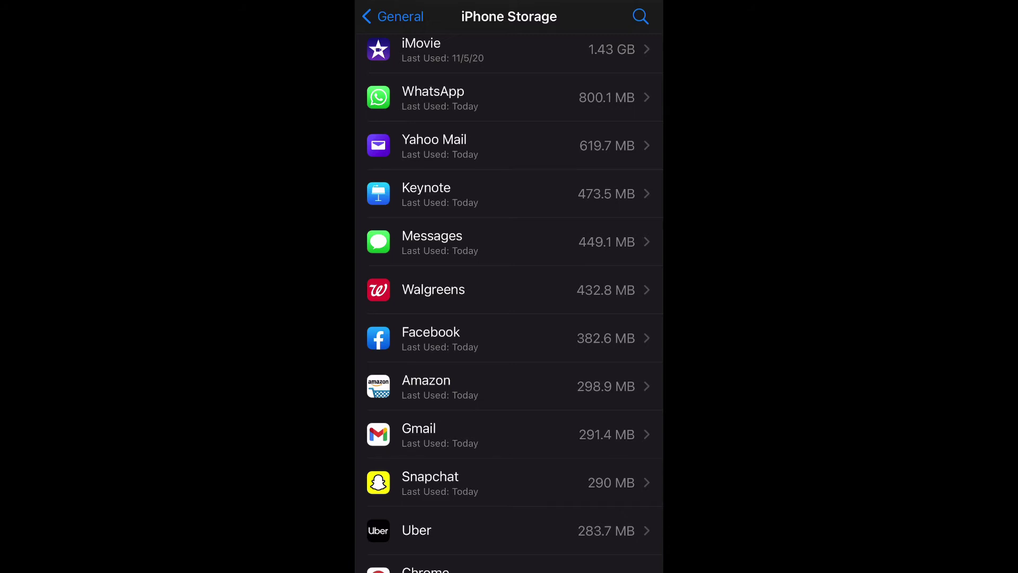
{"action": "scroll", "coordinate": [510, 301], "scroll_direction": "up", "scroll_amount": 3}
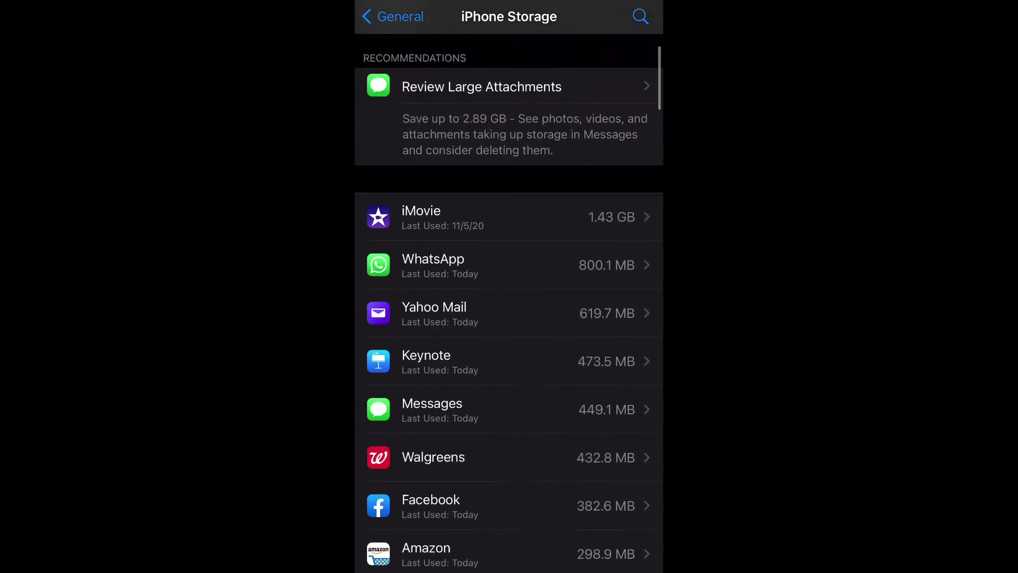
{"action": "scroll", "coordinate": [510, 301], "scroll_direction": "down", "scroll_amount": 5}
{"action": "scroll", "coordinate": [509, 301], "scroll_direction": "down", "scroll_amount": 1}
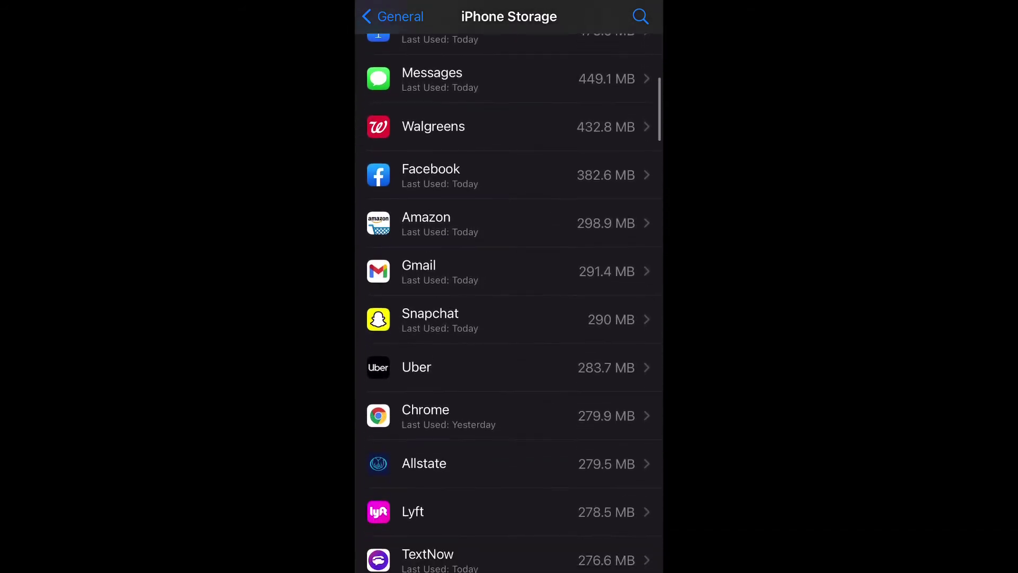
{"action": "scroll", "coordinate": [510, 301], "scroll_direction": "down", "scroll_amount": 1}
{"action": "scroll", "coordinate": [510, 301], "scroll_direction": "down", "scroll_amount": 2}
{"action": "scroll", "coordinate": [509, 301], "scroll_direction": "down", "scroll_amount": 1}
{"action": "scroll", "coordinate": [509, 301], "scroll_direction": "down", "scroll_amount": 1}
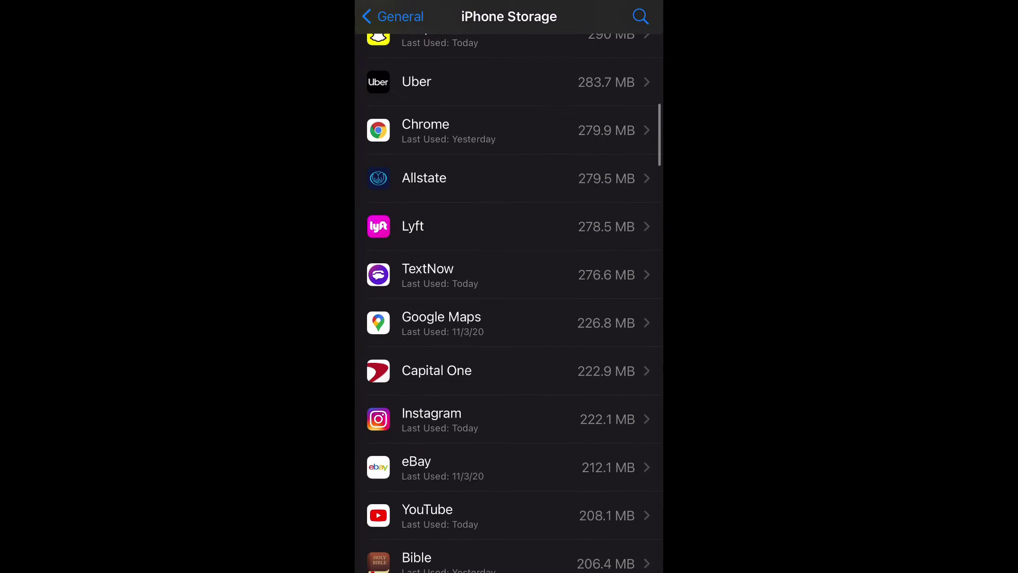
{"action": "scroll", "coordinate": [509, 301], "scroll_direction": "down", "scroll_amount": 1}
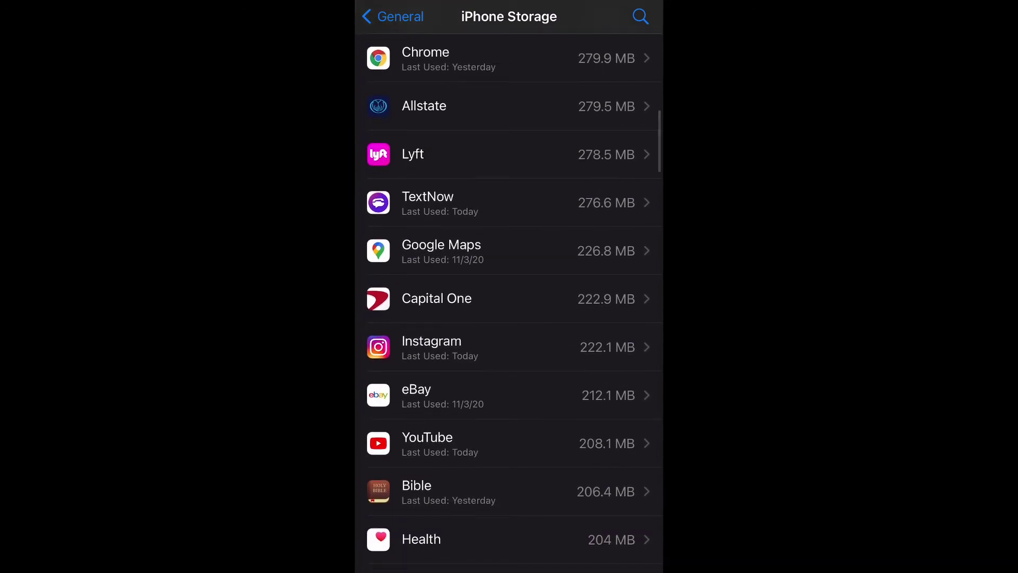
{"action": "scroll", "coordinate": [509, 301], "scroll_direction": "up", "scroll_amount": 2}
{"action": "scroll", "coordinate": [509, 301], "scroll_direction": "up", "scroll_amount": 2}
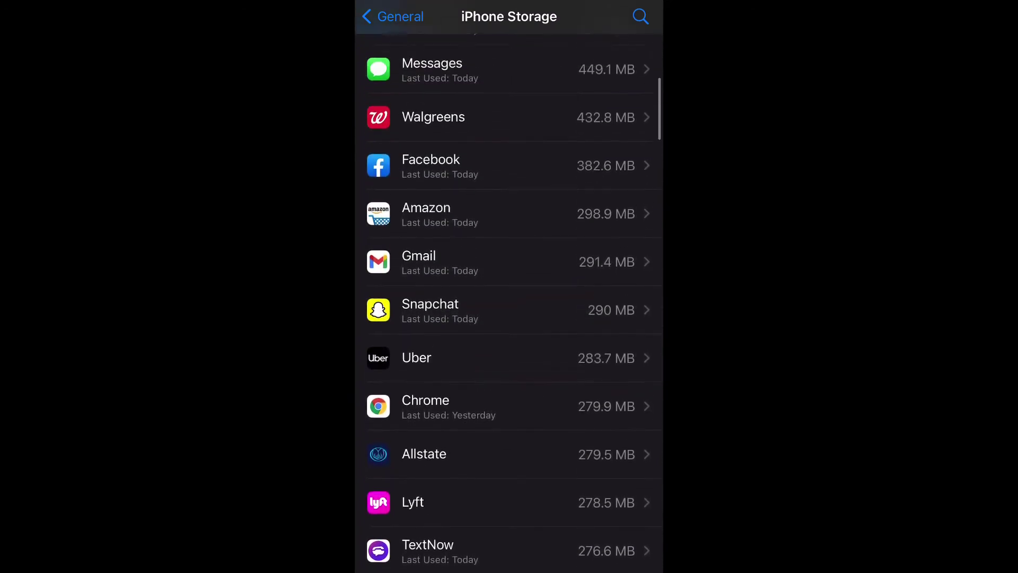
{"action": "scroll", "coordinate": [509, 300], "scroll_direction": "up", "scroll_amount": 2}
{"action": "scroll", "coordinate": [509, 300], "scroll_direction": "up", "scroll_amount": 2}
{"action": "scroll", "coordinate": [509, 301], "scroll_direction": "up", "scroll_amount": 2}
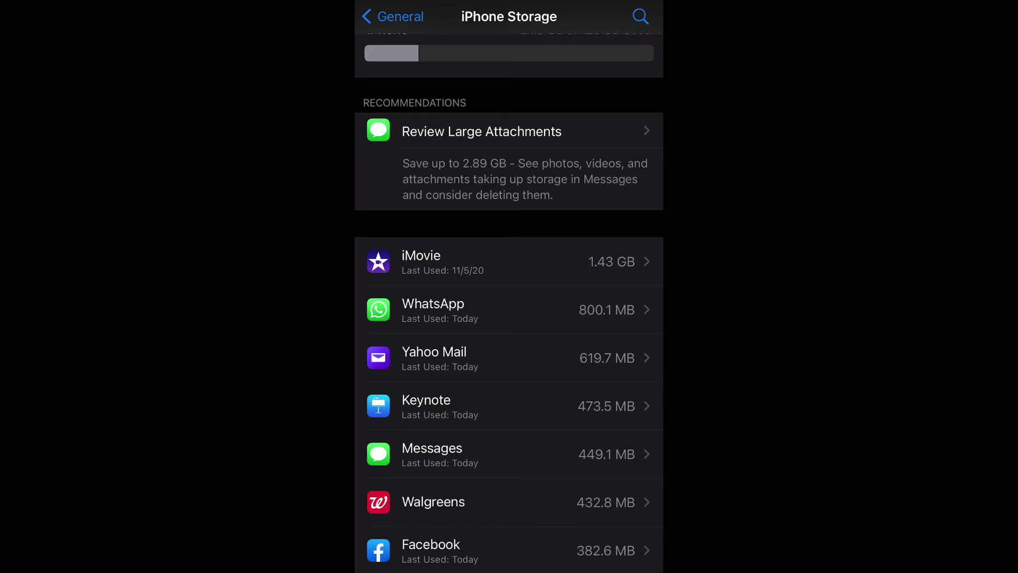
{"action": "left_click", "coordinate": [481, 131]}
{"action": "scroll", "coordinate": [509, 301], "scroll_direction": "down", "scroll_amount": 1}
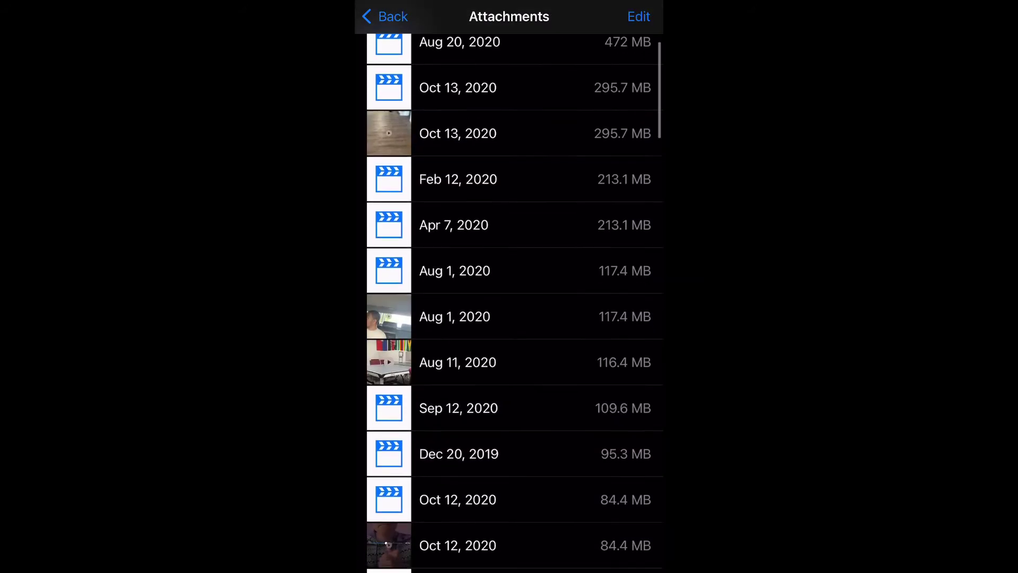
{"action": "scroll", "coordinate": [509, 300], "scroll_direction": "down", "scroll_amount": 1}
{"action": "scroll", "coordinate": [509, 301], "scroll_direction": "up", "scroll_amount": 3}
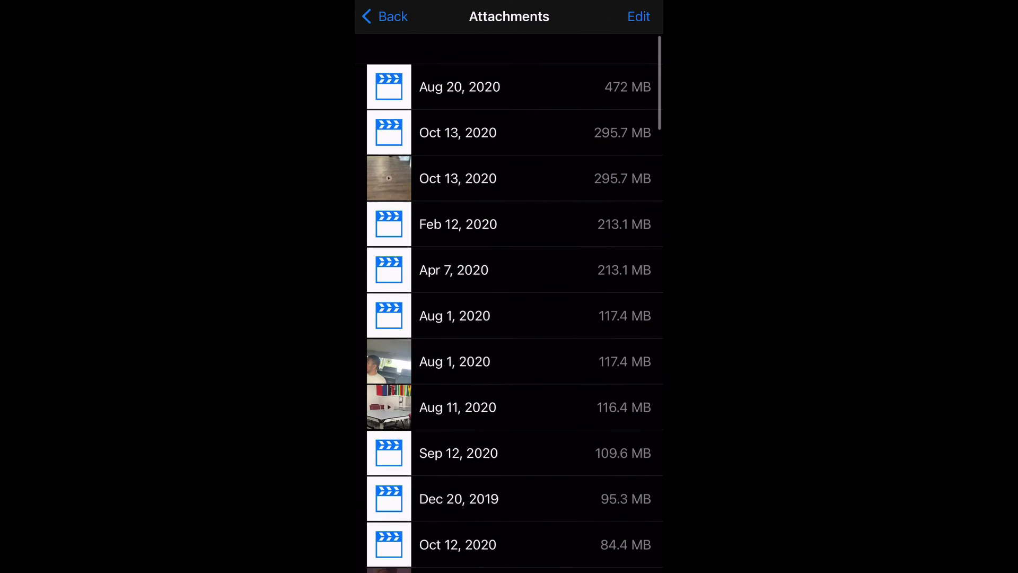
{"action": "left_click", "coordinate": [385, 17]}
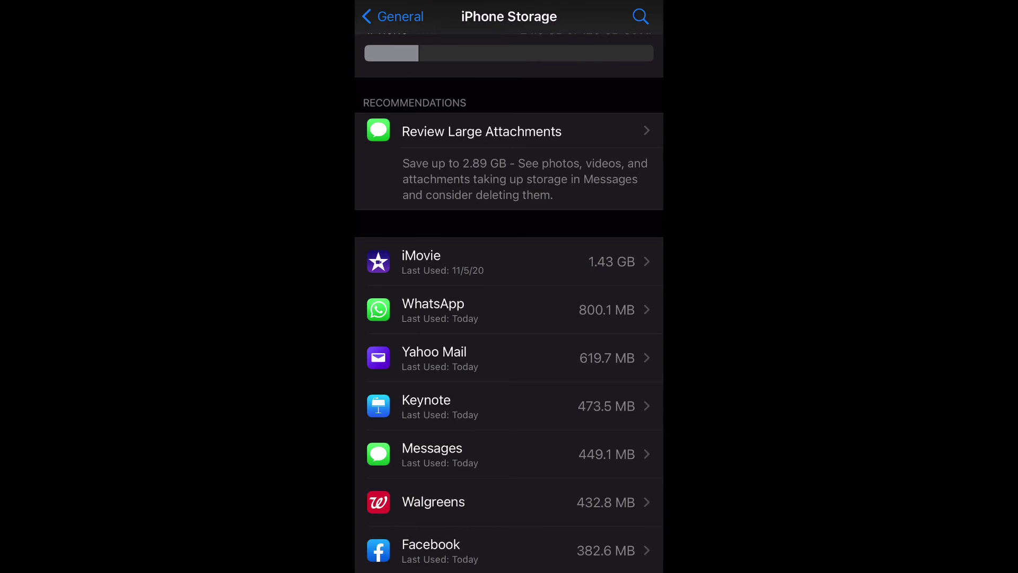
{"action": "scroll", "coordinate": [509, 292], "scroll_direction": "up", "scroll_amount": 2}
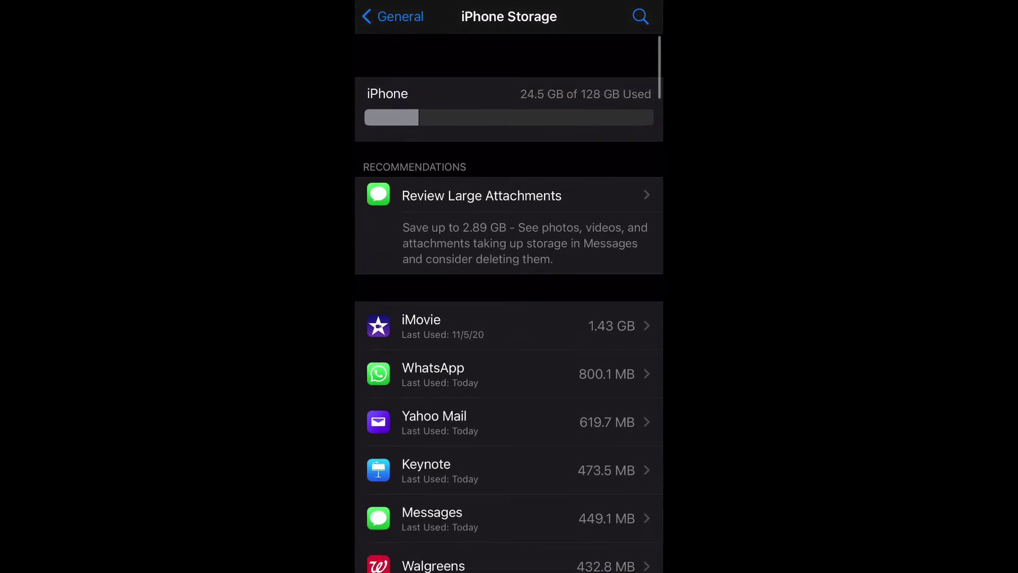